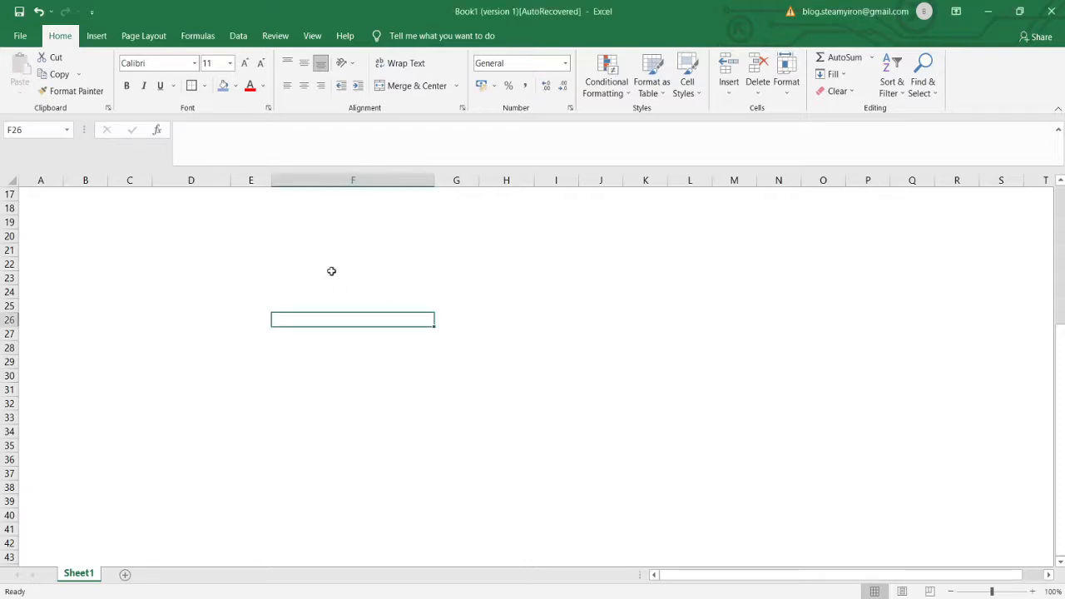
# - Enter the headings Sr. No. in E24 and Keywords in F24
pyautogui.click(240, 288)
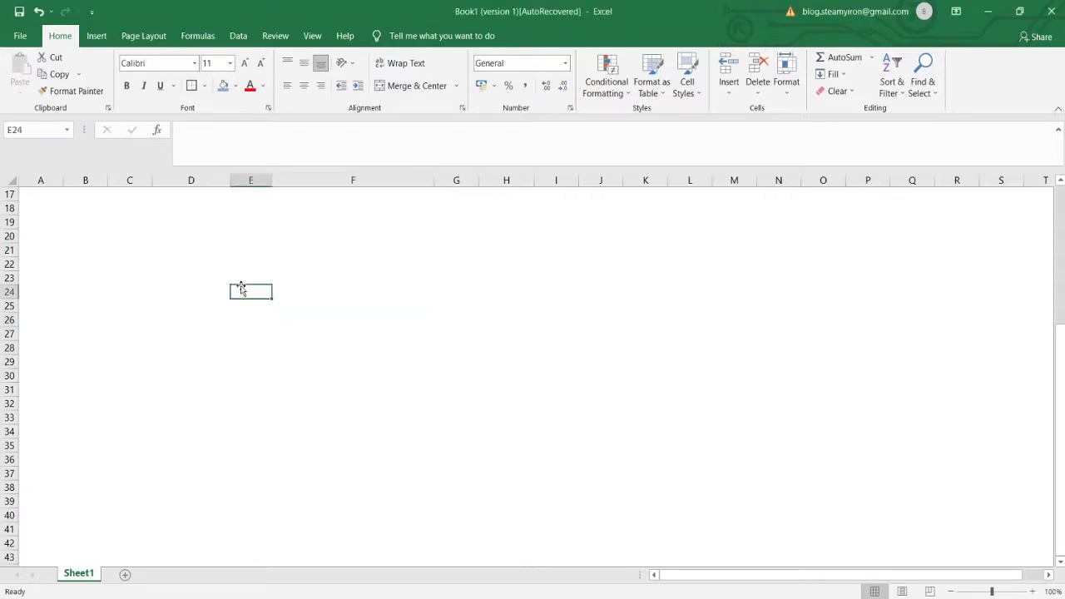
pyautogui.write('Sr. No.')
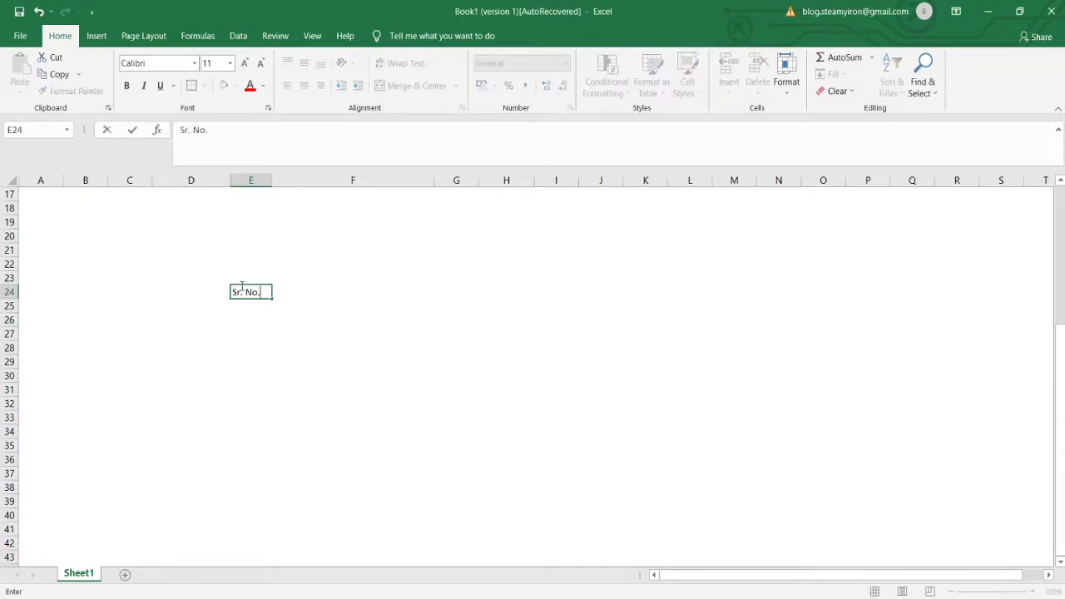
pyautogui.press('Return')
pyautogui.press('Right')
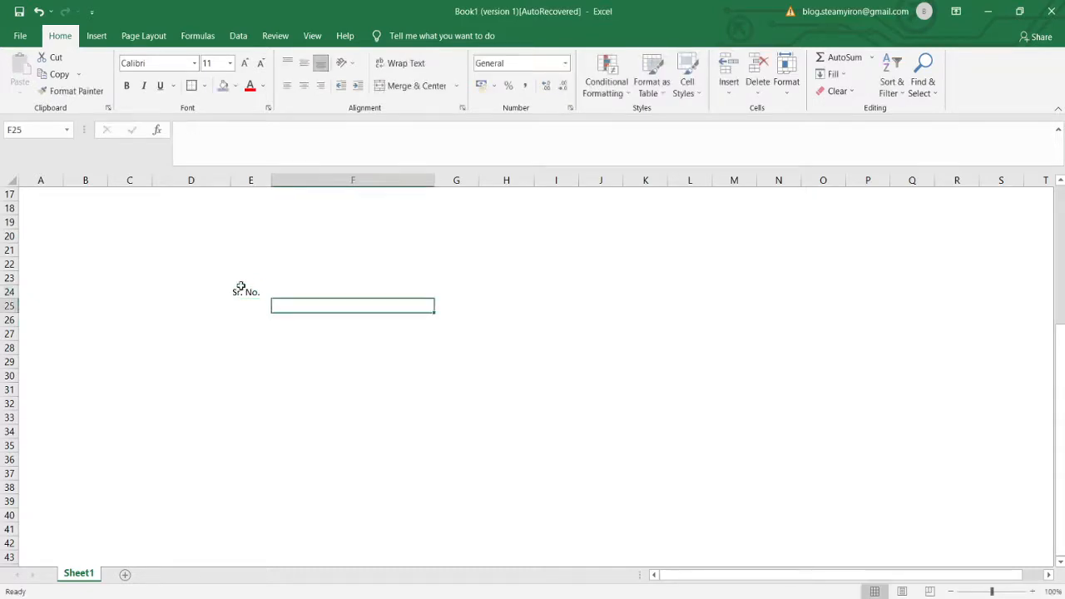
pyautogui.press('Up')
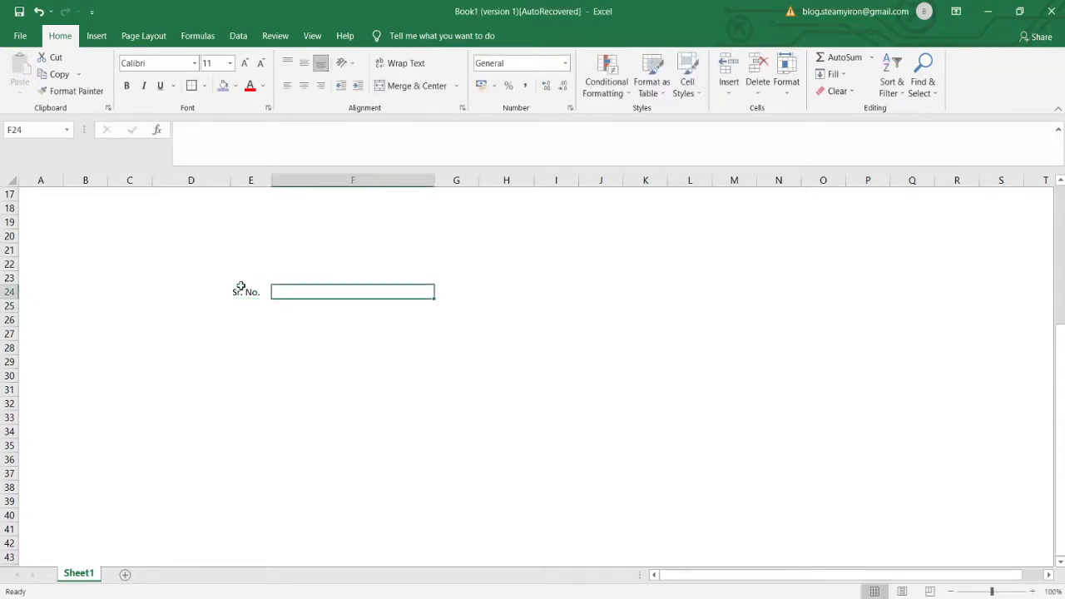
pyautogui.write('Keywords')
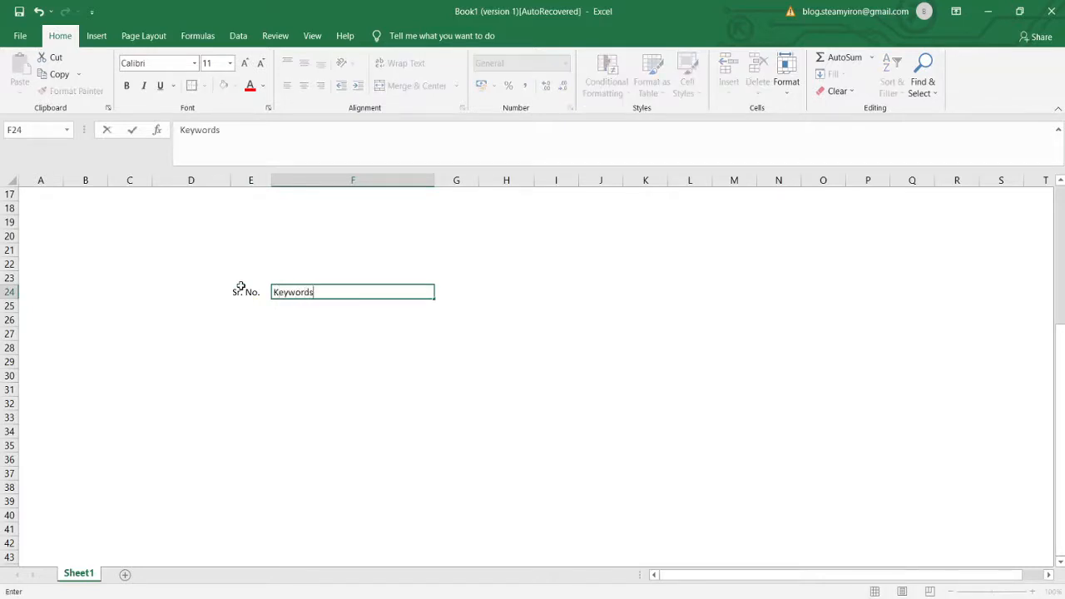
pyautogui.press('Return')
# - Enter Searches in G24 and Competition in H24, then select the heading row E24:H24
pyautogui.press('Up')
pyautogui.press('Right')
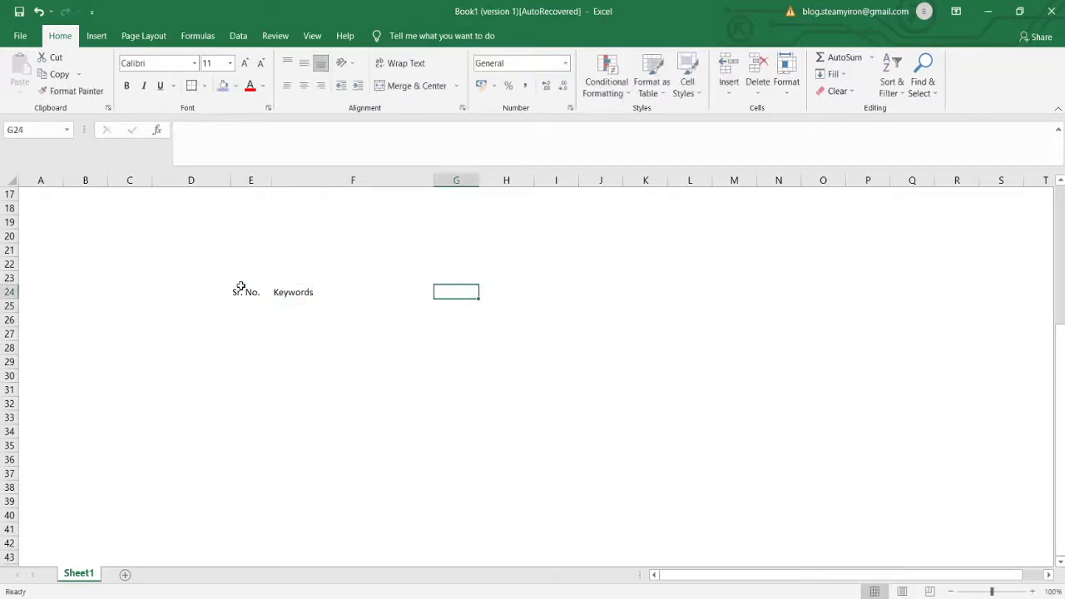
pyautogui.press('Right')
pyautogui.press('Left')
pyautogui.press('Left')
pyautogui.press('Left')
pyautogui.press('Right')
pyautogui.press('Right')
pyautogui.write('Searches')
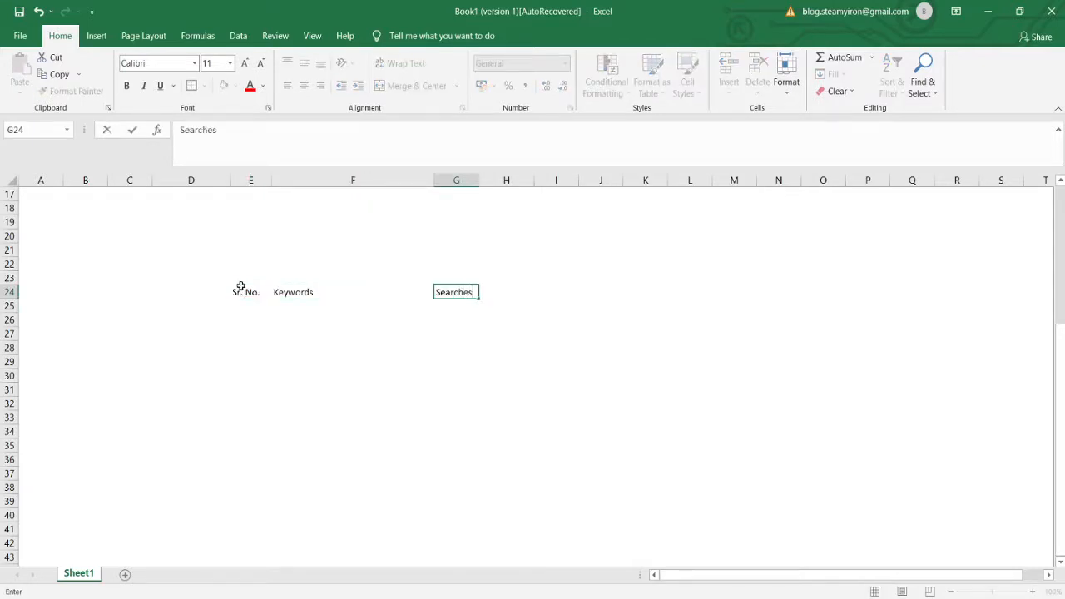
pyautogui.press('Right')
pyautogui.write('C')
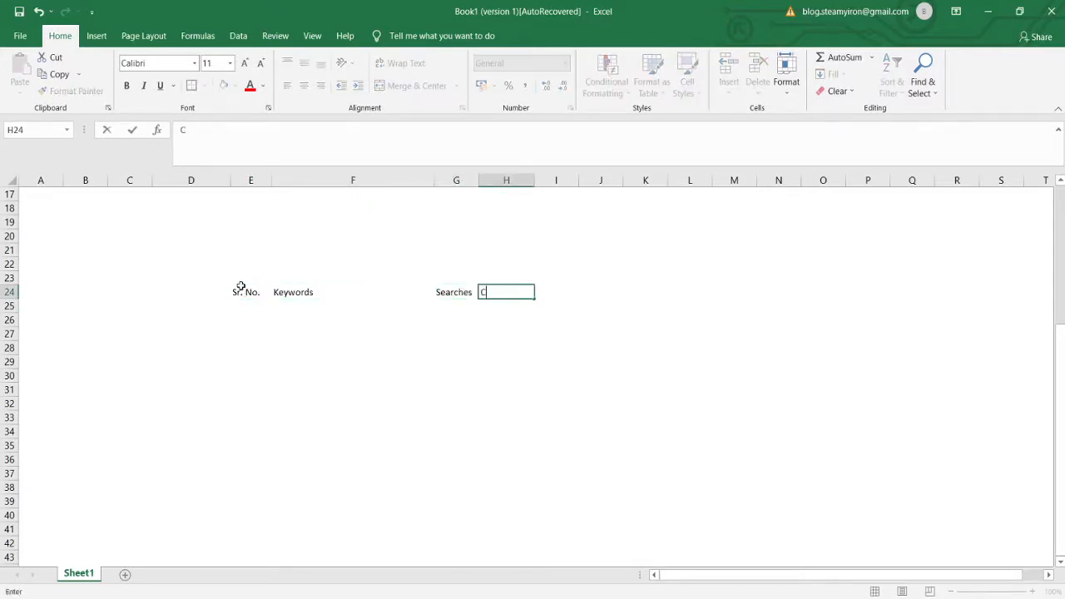
pyautogui.write('ompetition')
pyautogui.hotkey('ctrl', 'Return')
pyautogui.press('Return')
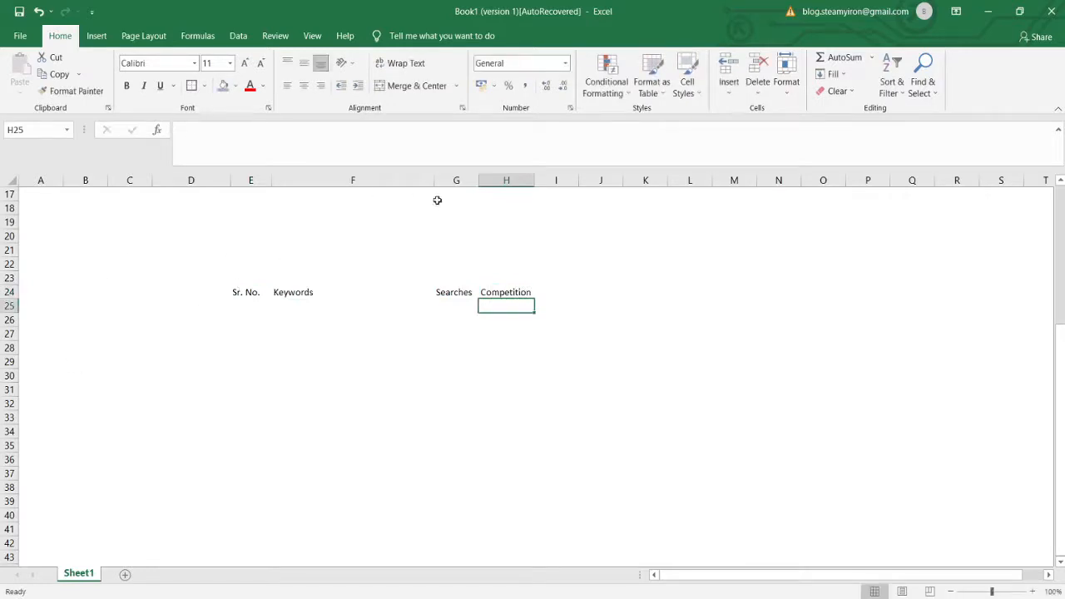
pyautogui.moveTo(233, 291); pyautogui.dragTo(532, 283)
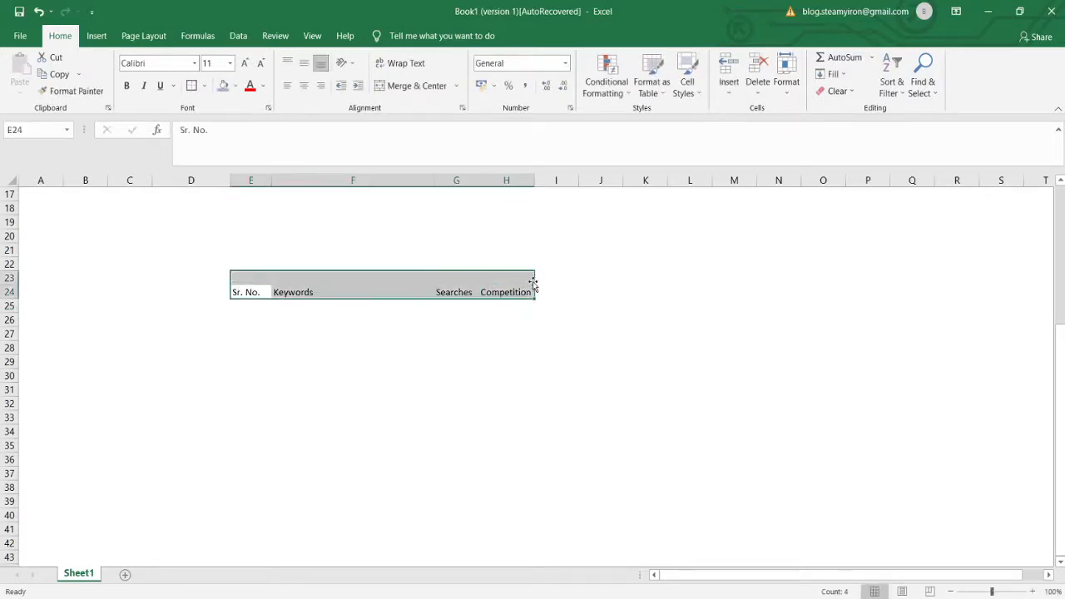
# - Centre the headings in E24:H24 and give each heading cell All Borders
pyautogui.click(304, 86)
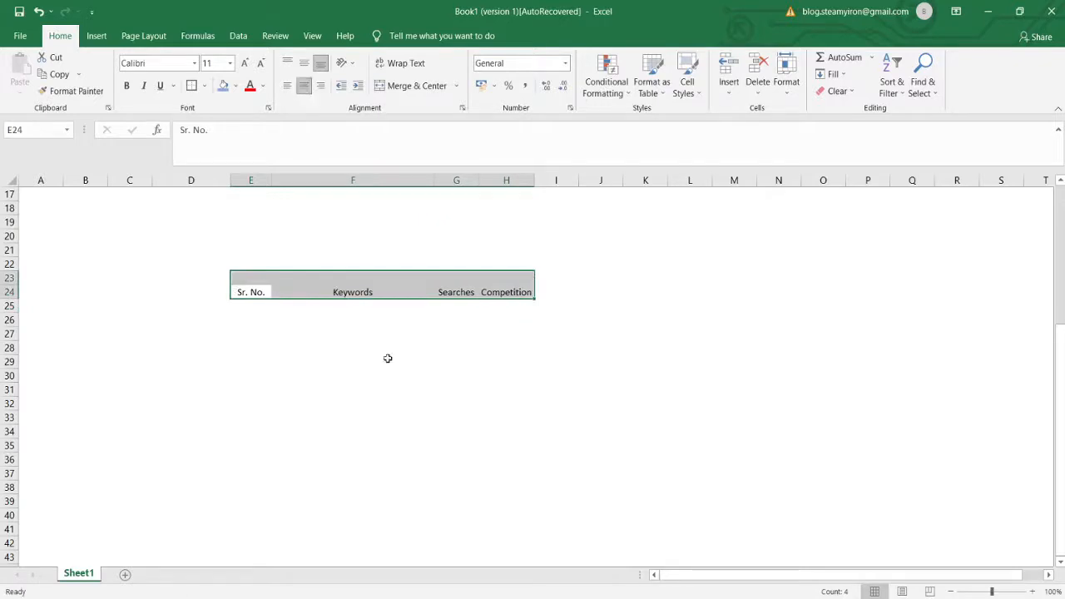
pyautogui.moveTo(244, 290); pyautogui.dragTo(513, 293)
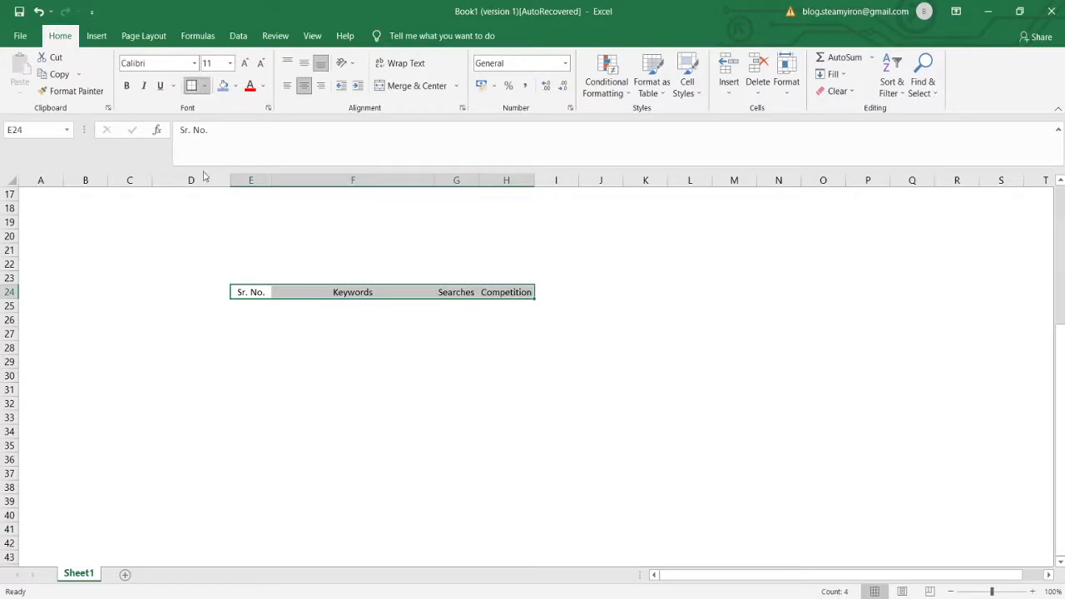
pyautogui.click(194, 214)
pyautogui.click(248, 306)
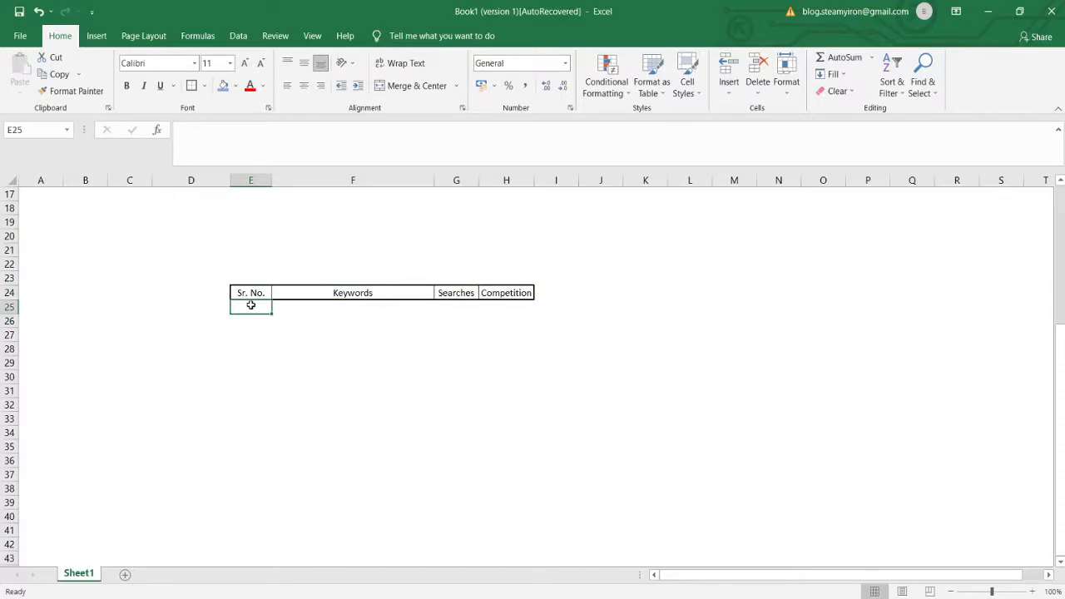
# - Apply All Borders to the empty cells E25:H30 below the headings
pyautogui.moveTo(249, 305); pyautogui.dragTo(509, 375)
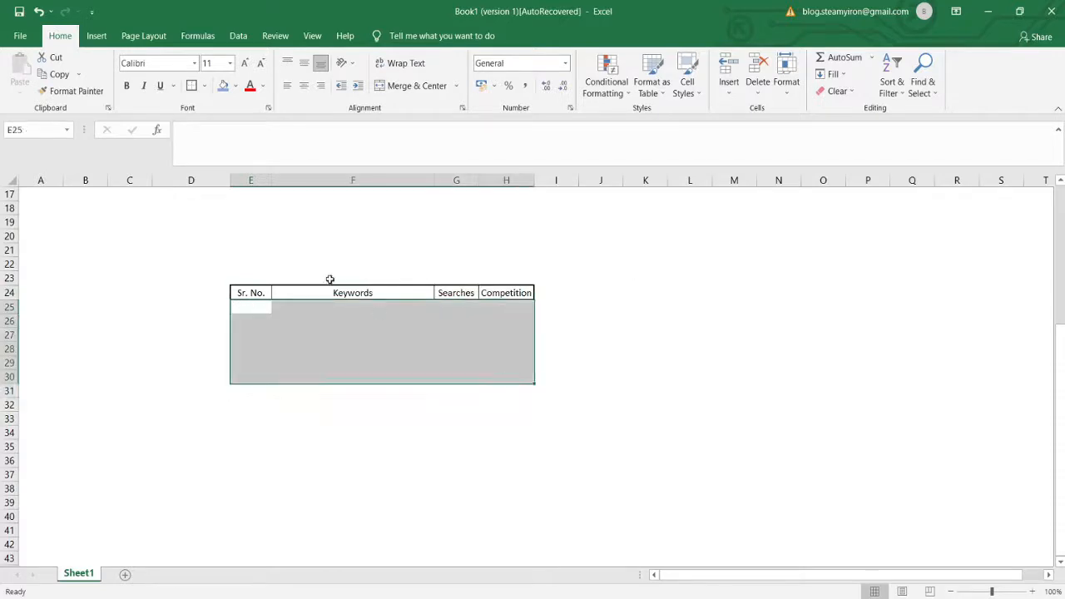
pyautogui.click(205, 87)
pyautogui.click(197, 214)
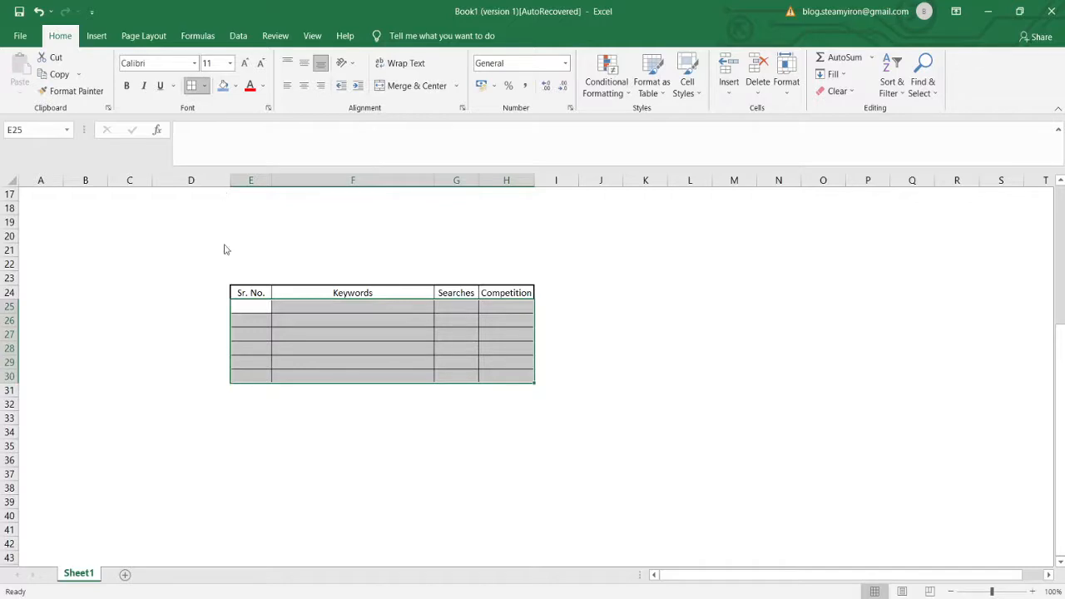
pyautogui.click(244, 308)
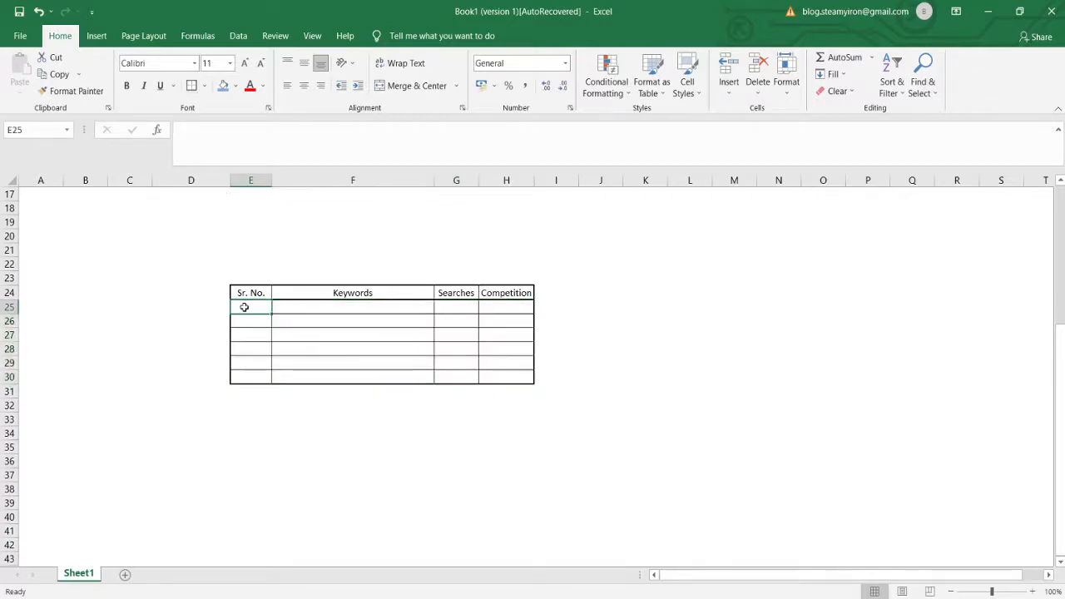
# - Fill the Sr. No. cells E25:E30 with serial numbers 1 to 6
pyautogui.write('1')
pyautogui.press('Return')
pyautogui.write('2')
pyautogui.press('Return')
pyautogui.write('3')
pyautogui.press('Return')
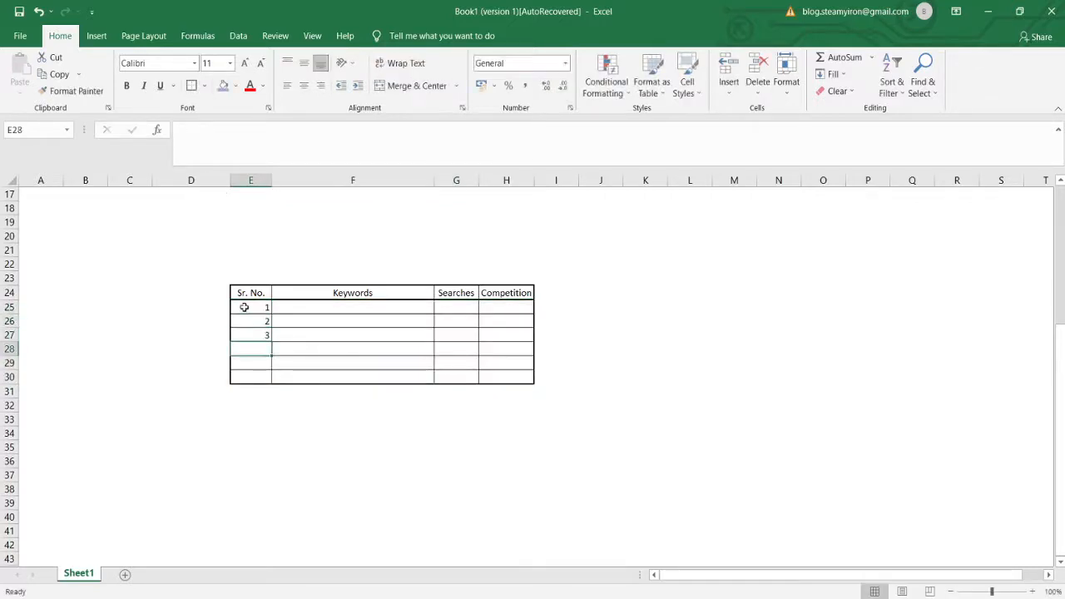
pyautogui.moveTo(244, 308); pyautogui.dragTo(254, 333)
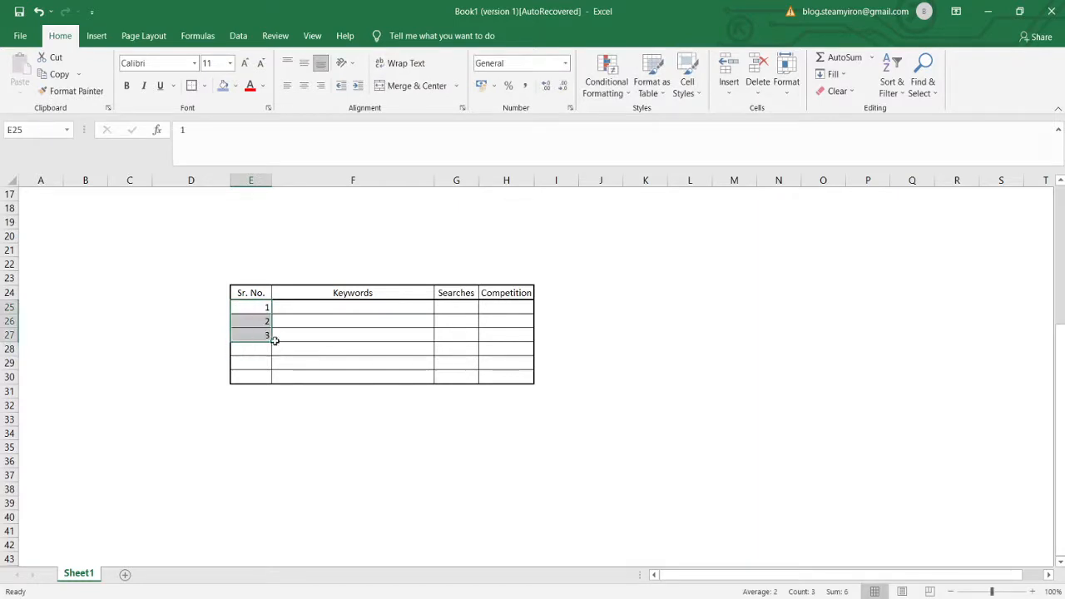
pyautogui.click(274, 342)
pyautogui.moveTo(270, 341); pyautogui.dragTo(270, 380)
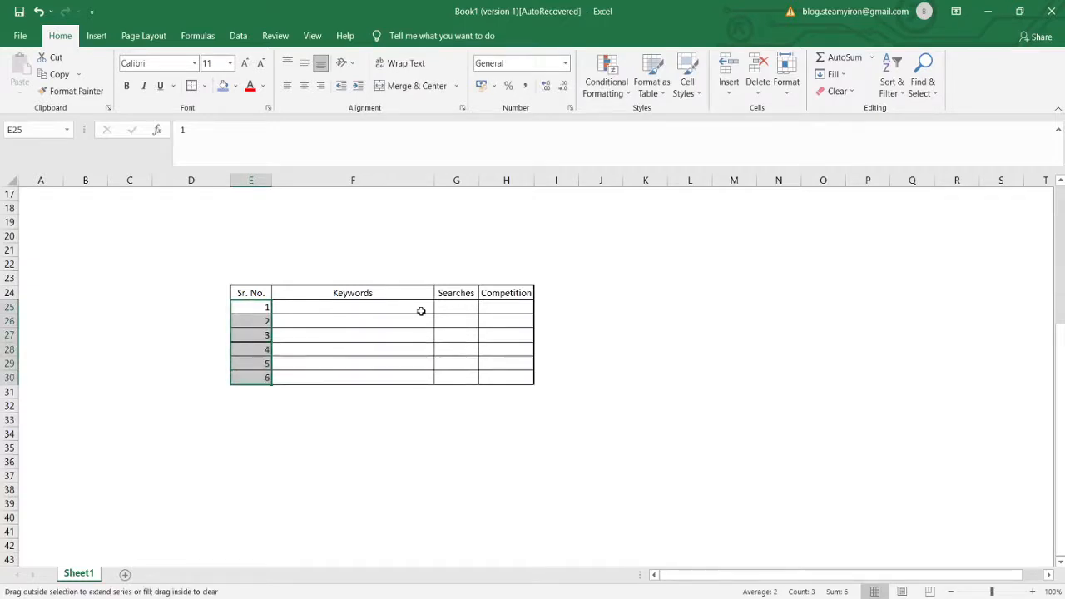
# - Align the serial numbers to the middle and centre of their cells
pyautogui.click(305, 66)
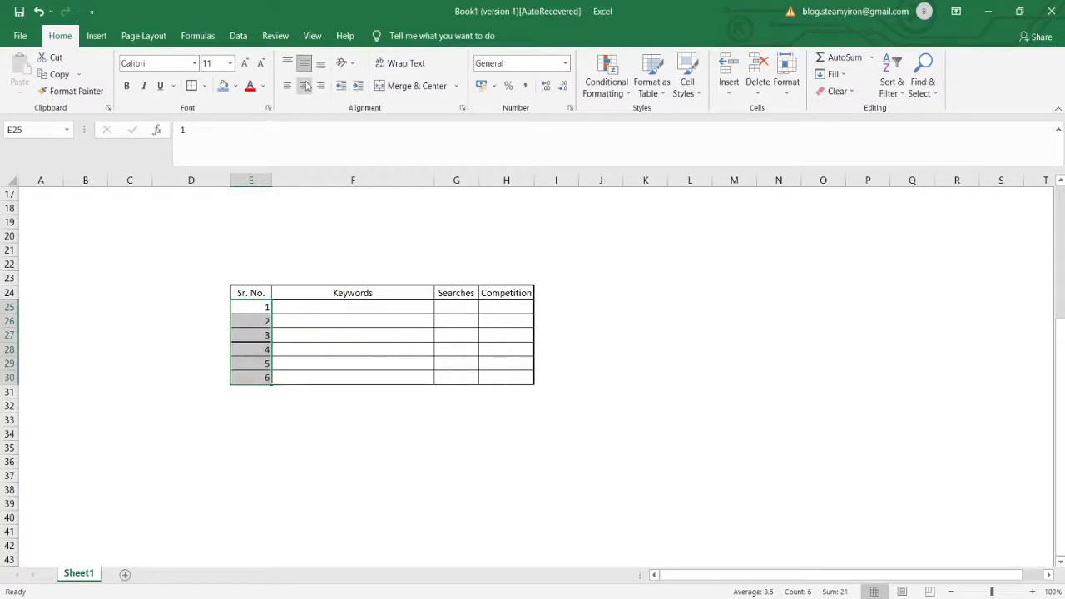
pyautogui.click(304, 85)
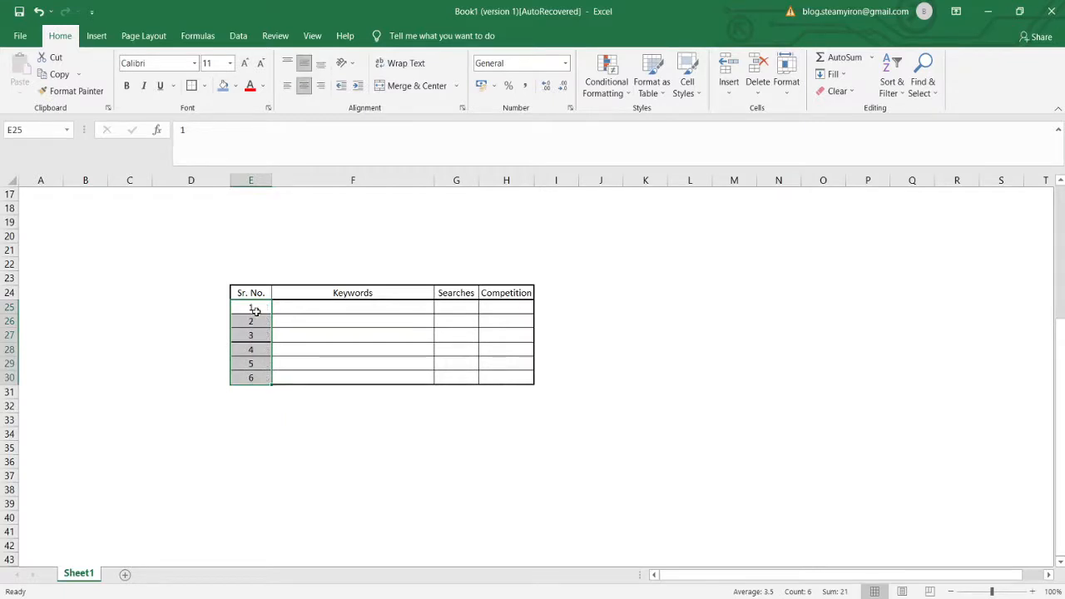
pyautogui.click(696, 332)
# - Put a Destinations heading in K24, with Shimla in K26 and Manali in K27
pyautogui.click(663, 298)
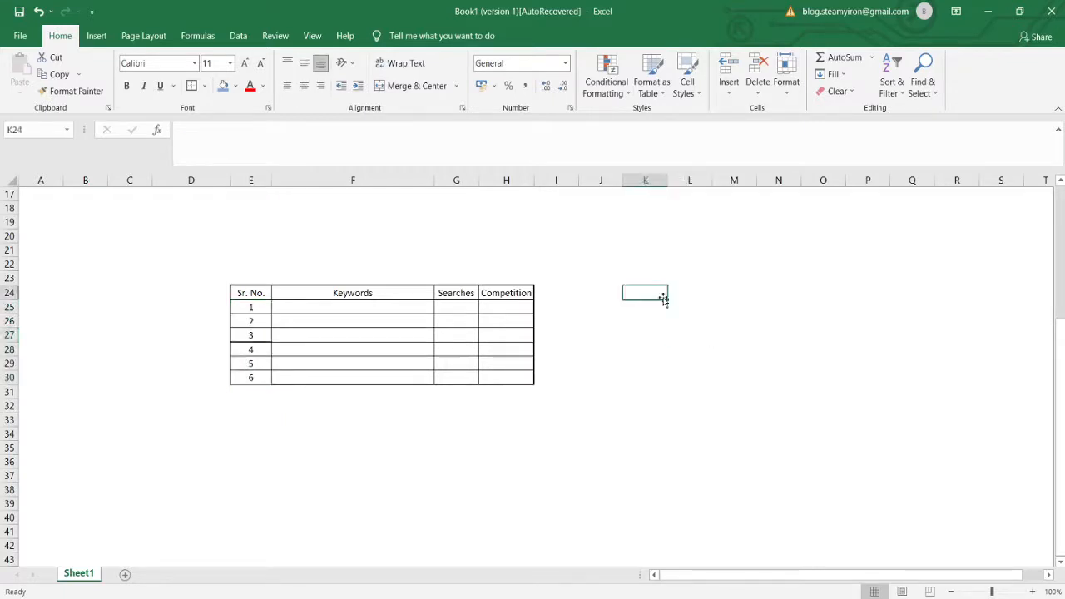
pyautogui.write('Destinations')
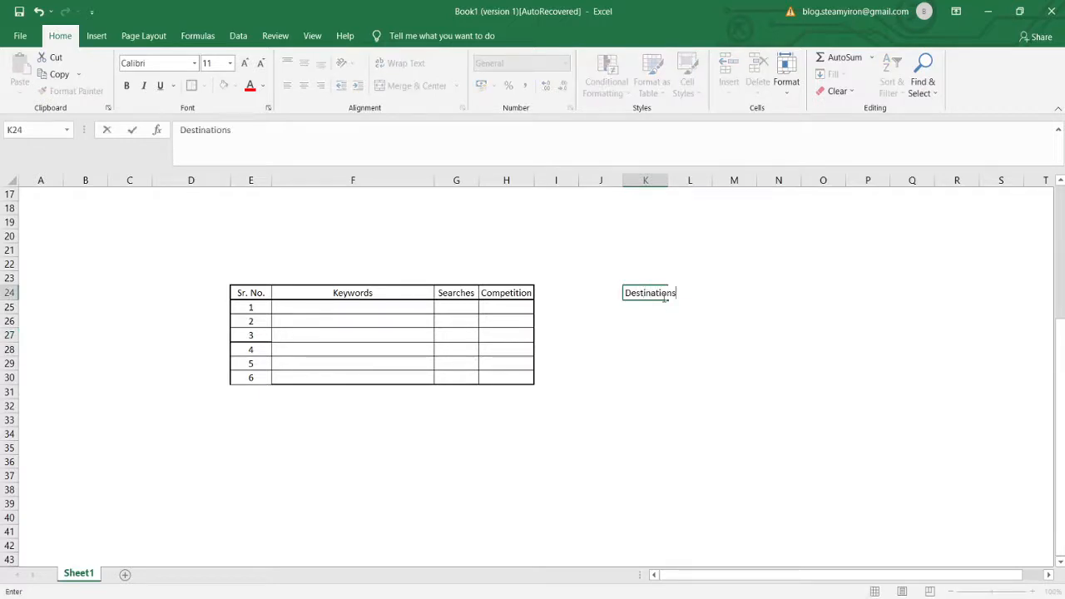
pyautogui.press('Return')
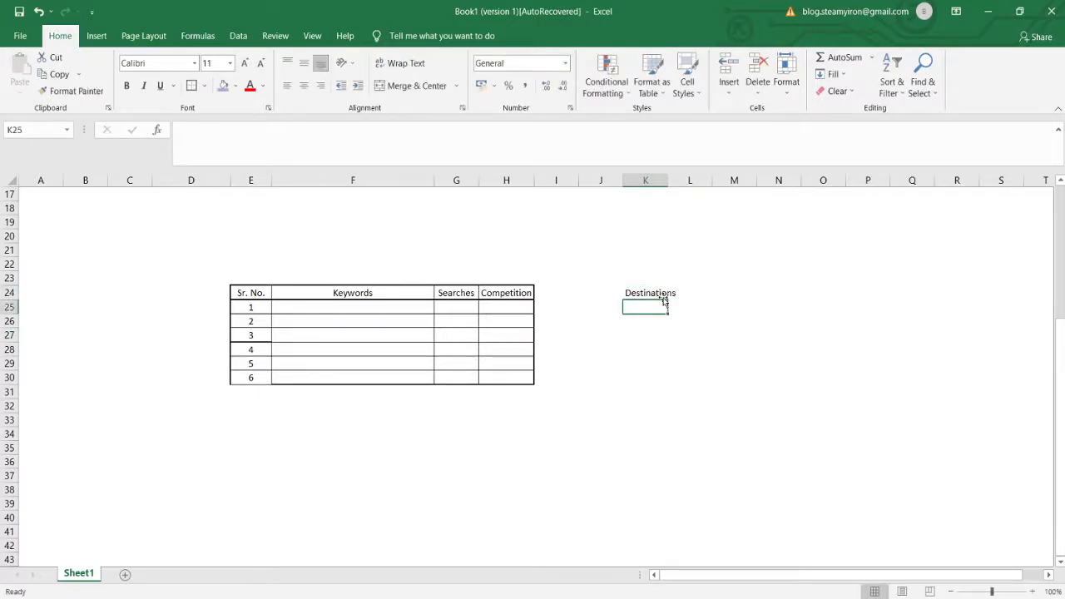
pyautogui.press('Return')
pyautogui.write('Shimla')
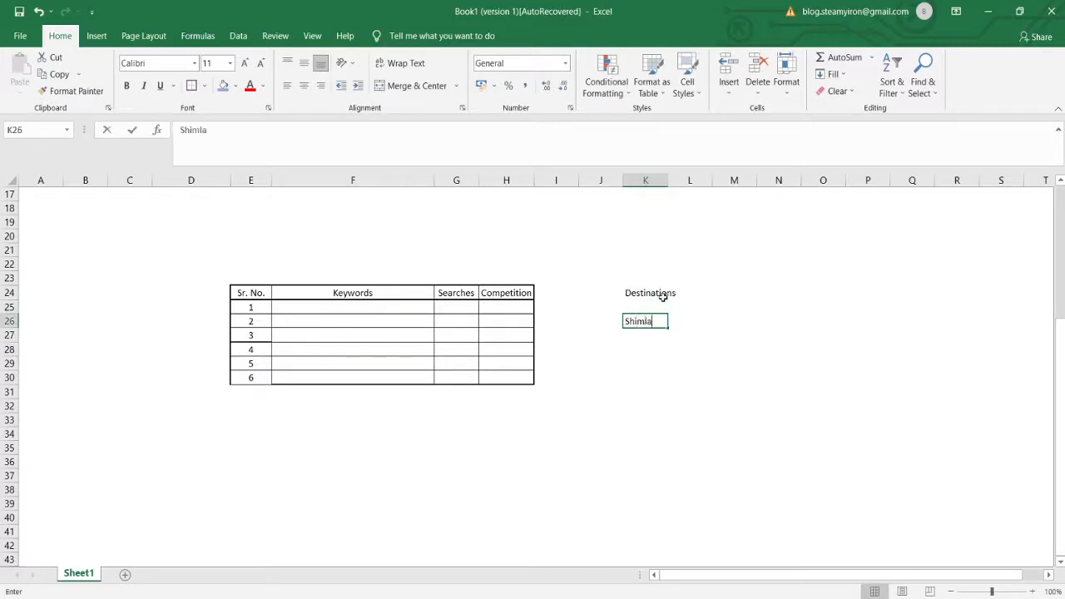
pyautogui.press('Return')
pyautogui.write('Manali')
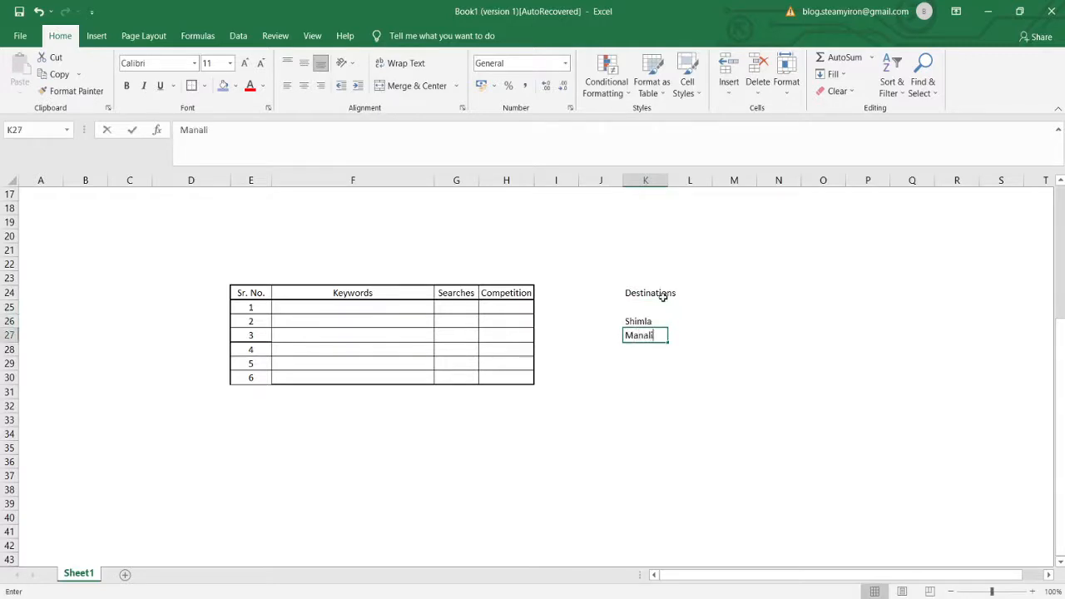
pyautogui.press('Return')
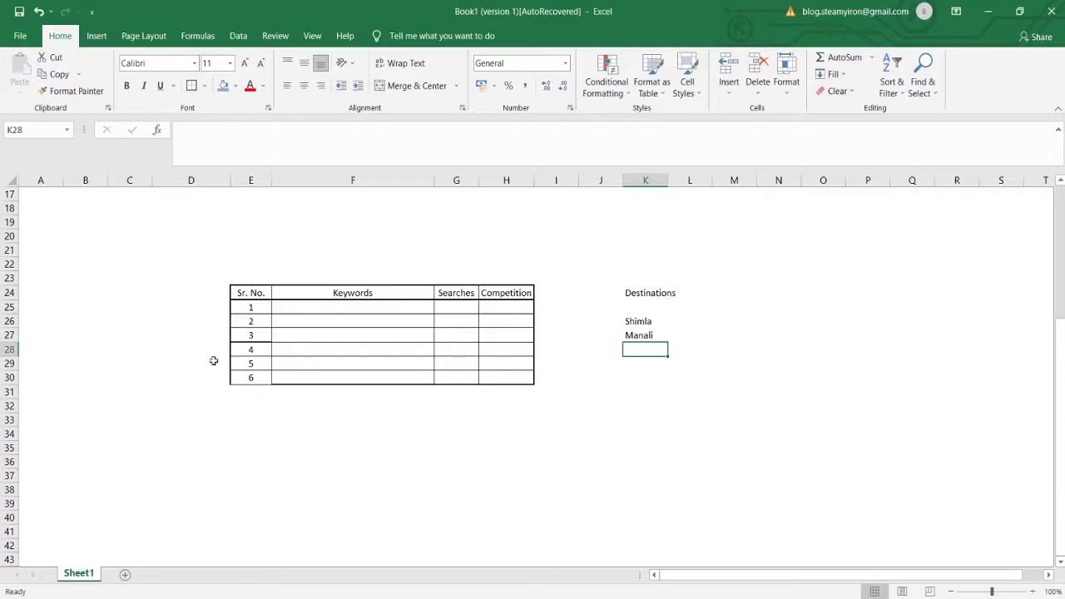
pyautogui.click(634, 320)
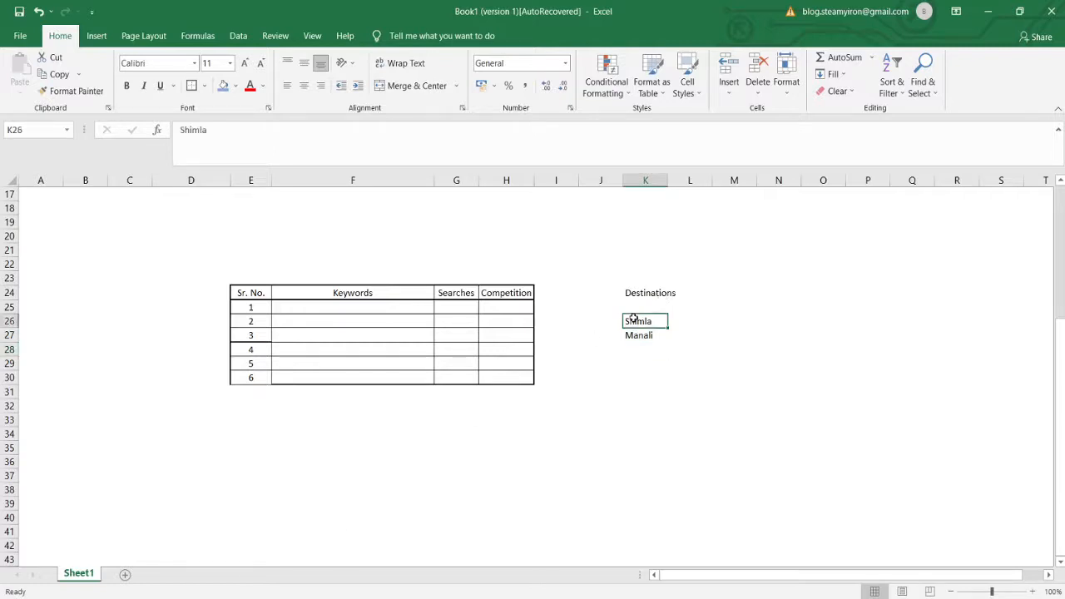
# - Select the Manali entry in cell K27
pyautogui.click(630, 334)
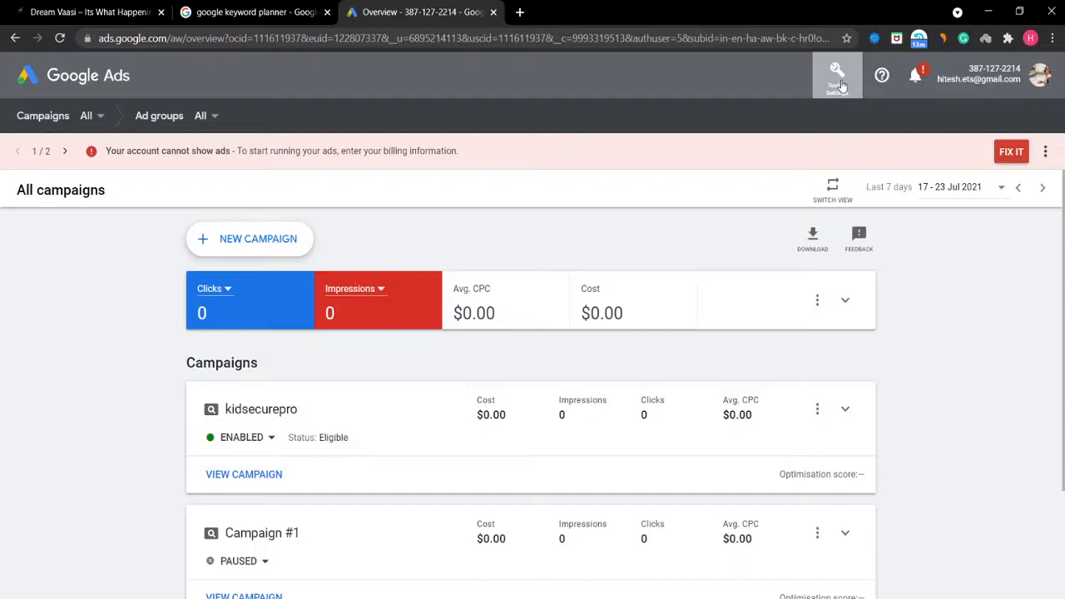
# - Open Keyword Planner from the Google Ads tools menu
pyautogui.click(837, 77)
pyautogui.click(795, 333)
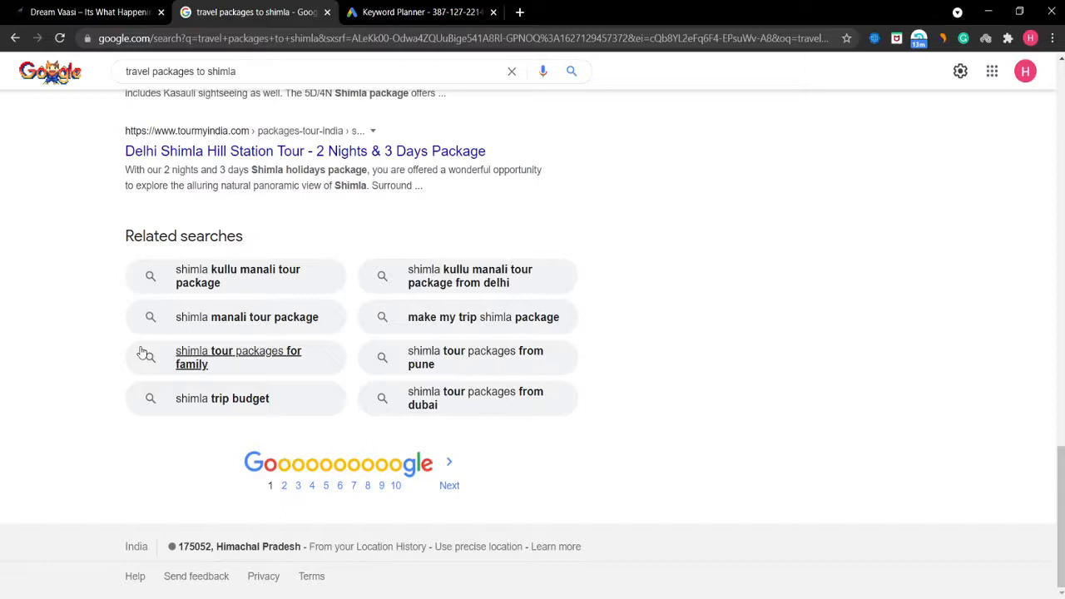
pyautogui.hotkey('ctrl', 'Tab')
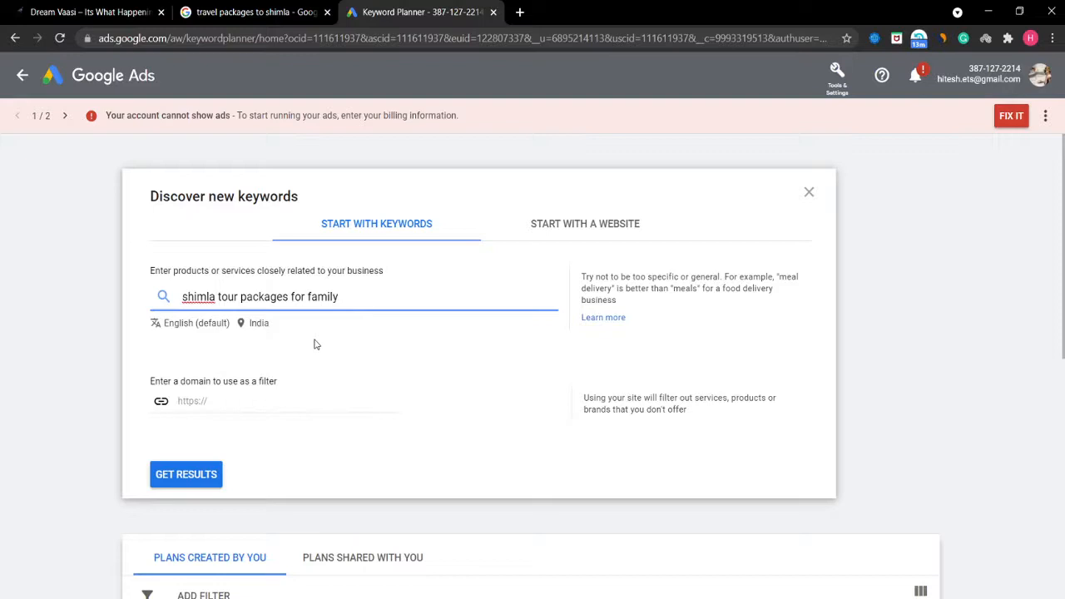
pyautogui.hotkey('ctrl', 'shift', 'Tab')
pyautogui.click(155, 302)
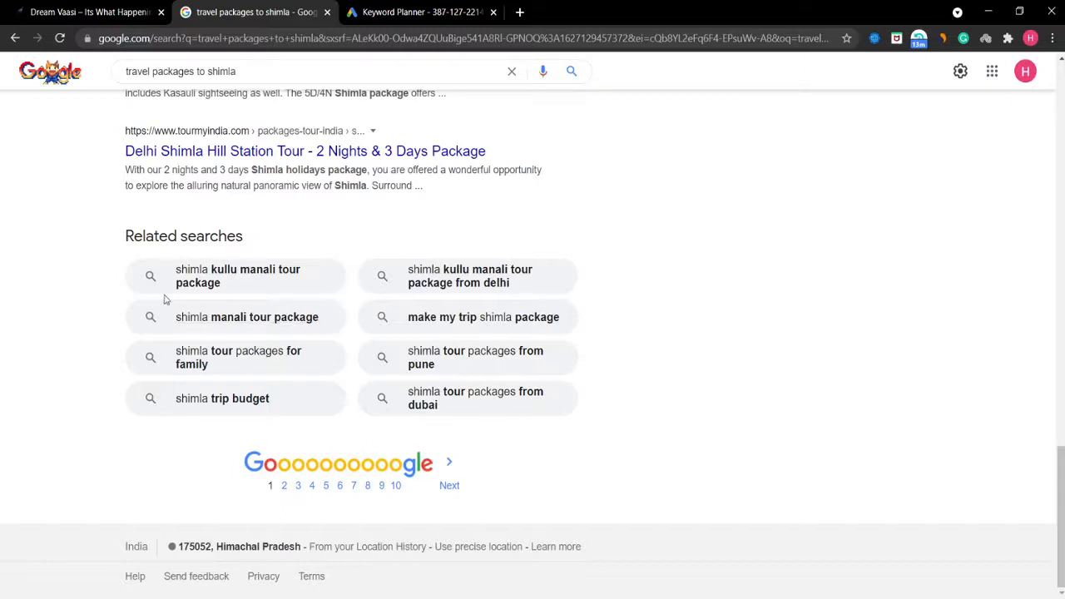
# - Copy 'shimla kullu manali tour package' into Keyword Planner's keyword field
pyautogui.moveTo(165, 300); pyautogui.dragTo(324, 340)
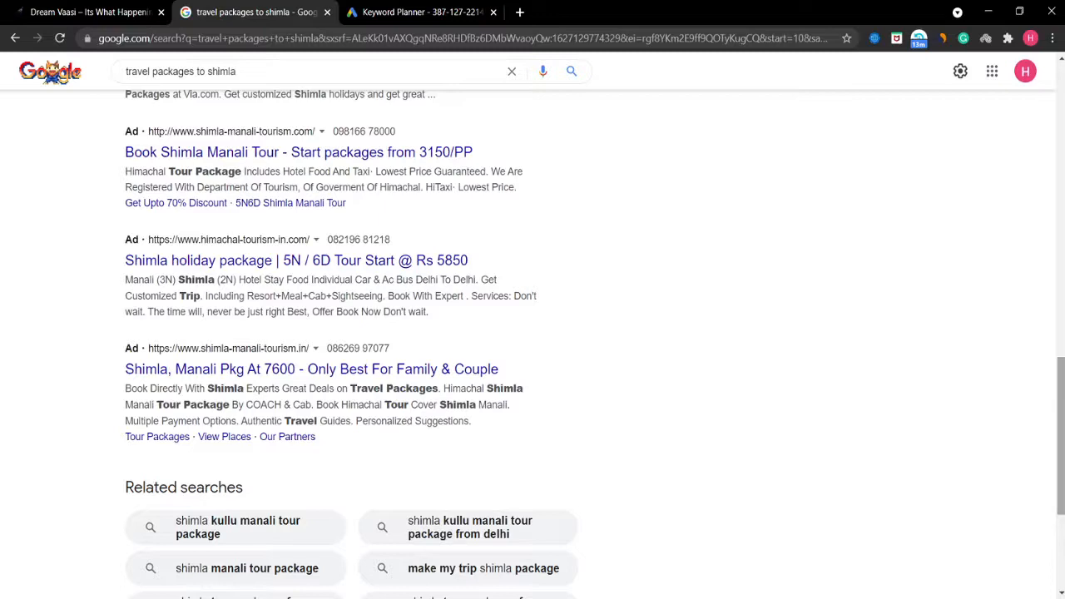
pyautogui.hotkey('ctrl', 'Tab')
pyautogui.write('shimla kullu manali tour package')
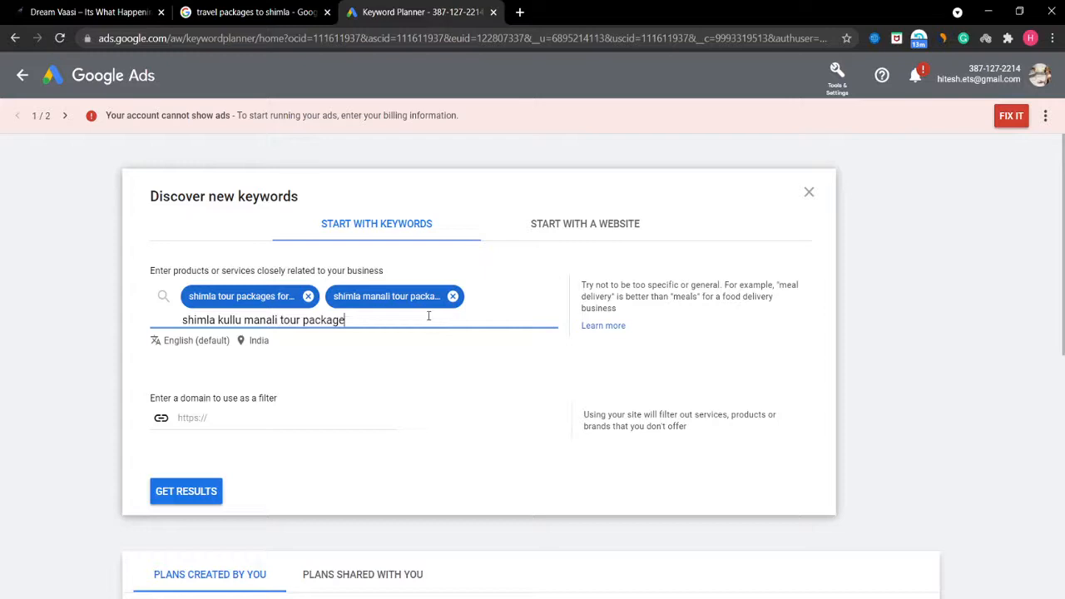
# - Switch back to the Google search results for Shimla travel packages
pyautogui.hotkey('ctrl', 'shift', 'Tab')
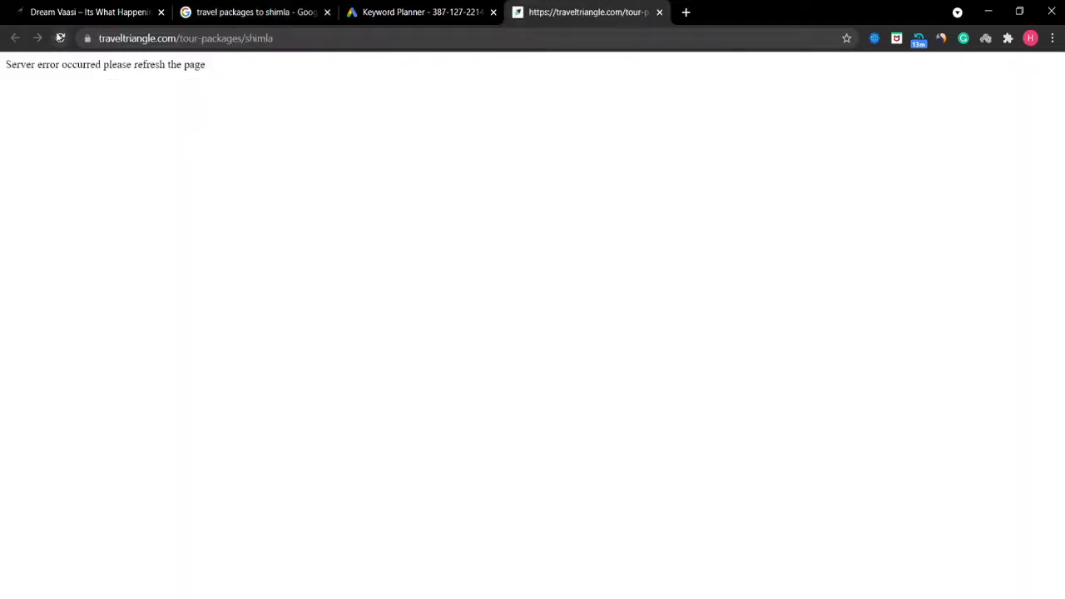
# - Reload the failed traveltriangle page, open the Thomas Cook Shimla result, and return to Keyword Planner
pyautogui.click(60, 38)
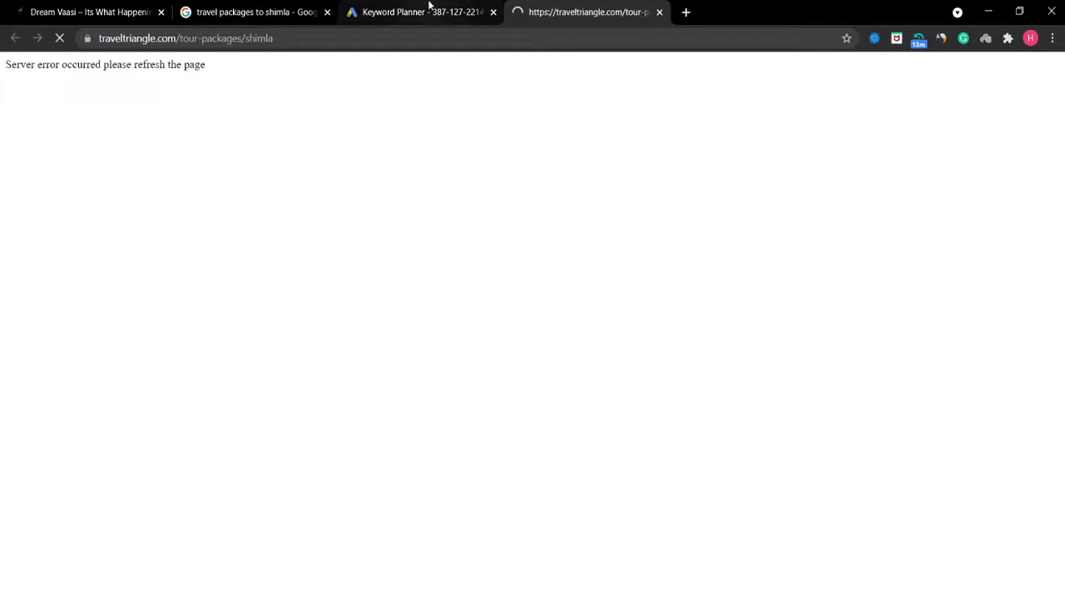
pyautogui.click(293, 6)
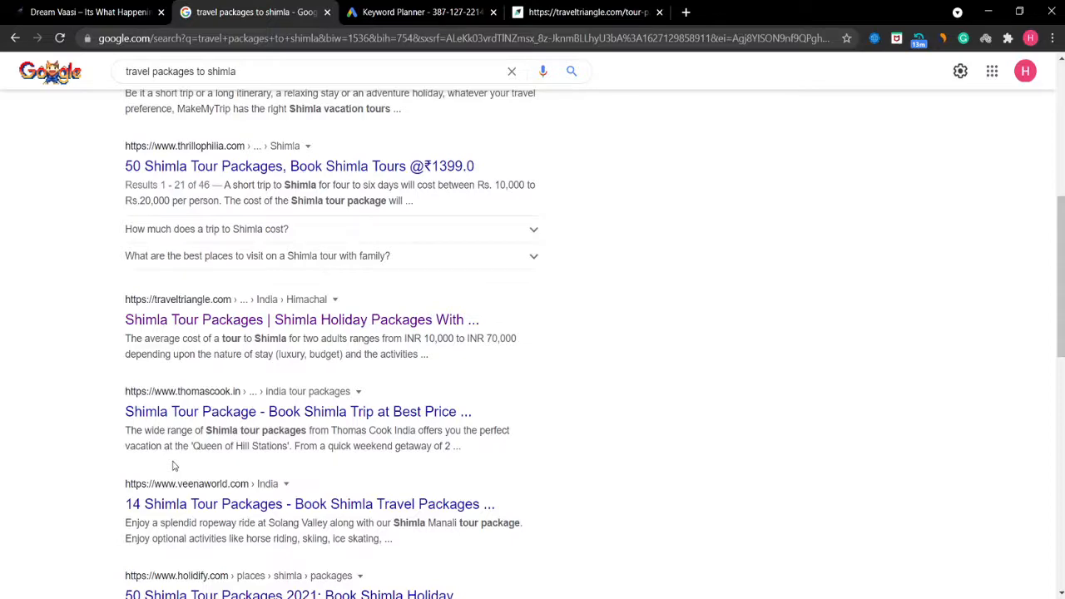
pyautogui.click(216, 411)
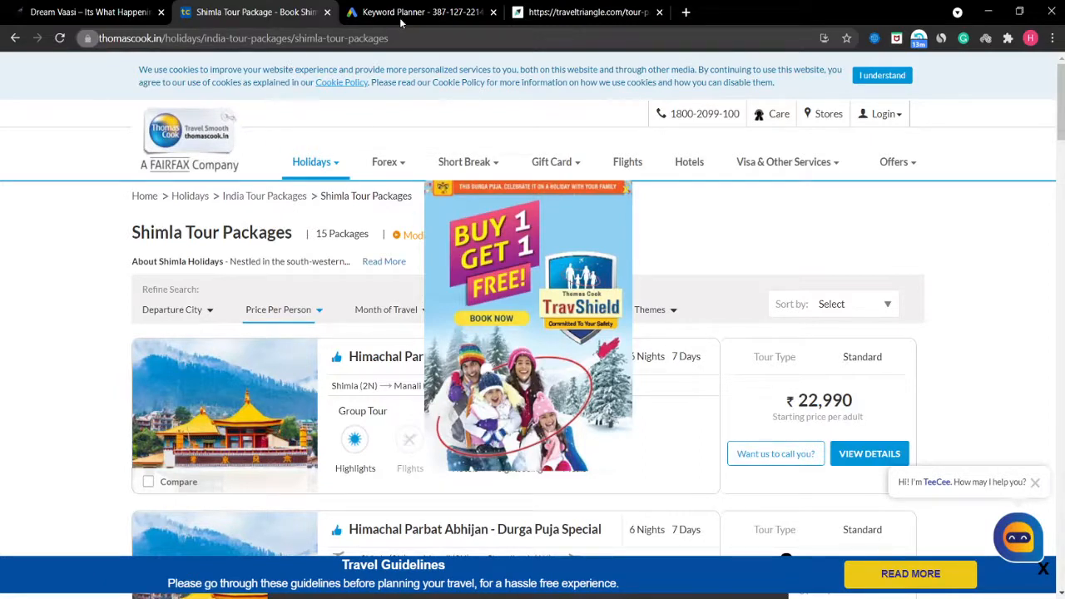
pyautogui.hotkey('ctrl', 'Tab')
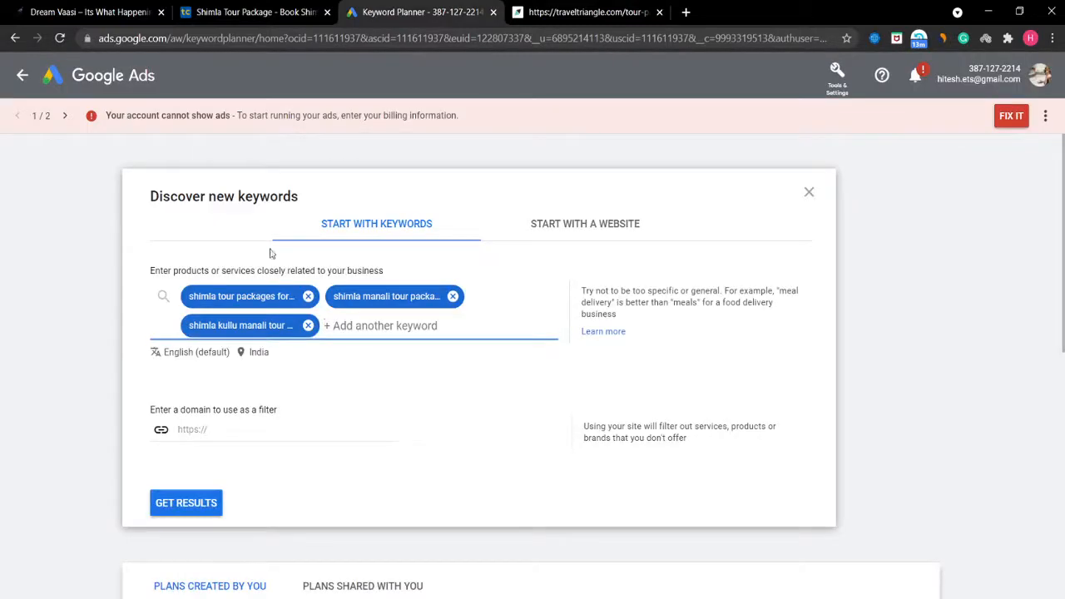
# - Generate Keyword Planner ideas for the three Shimla seeds, yielding 122 suggestions with searches and competition
pyautogui.click(182, 510)
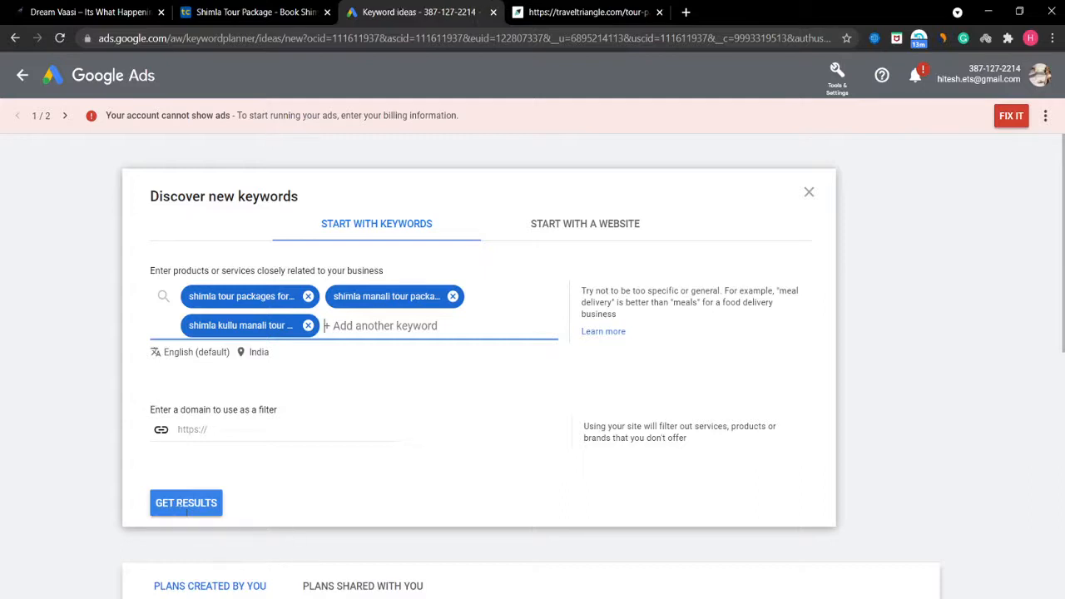
pyautogui.click(187, 505)
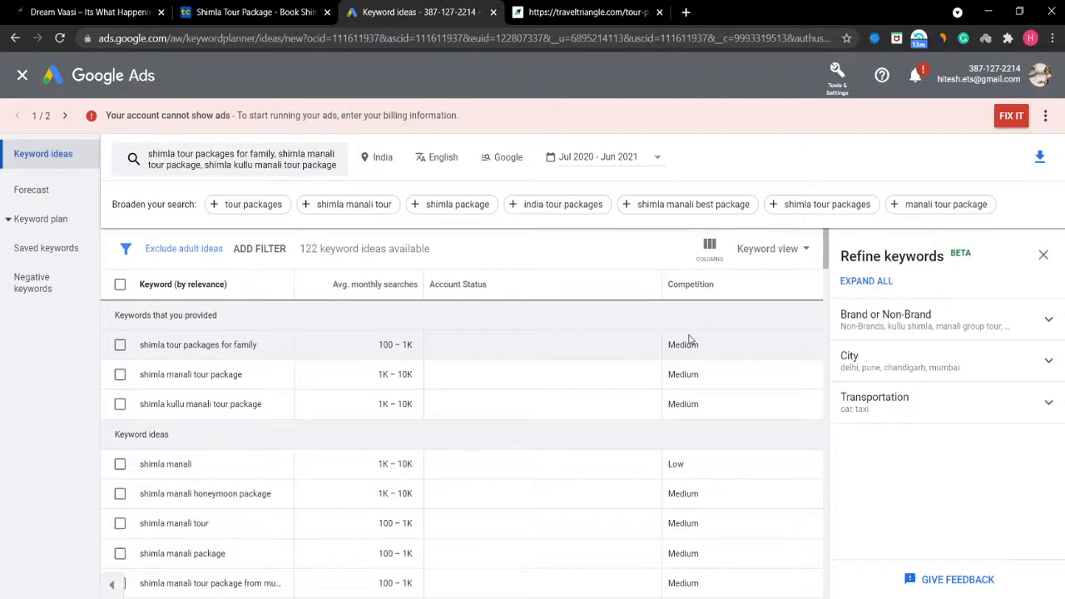
# - Select the 'shimla manali tour package' keyword and bring Excel up beside the Keyword Planner results
pyautogui.moveTo(689, 340); pyautogui.dragTo(605, 593)
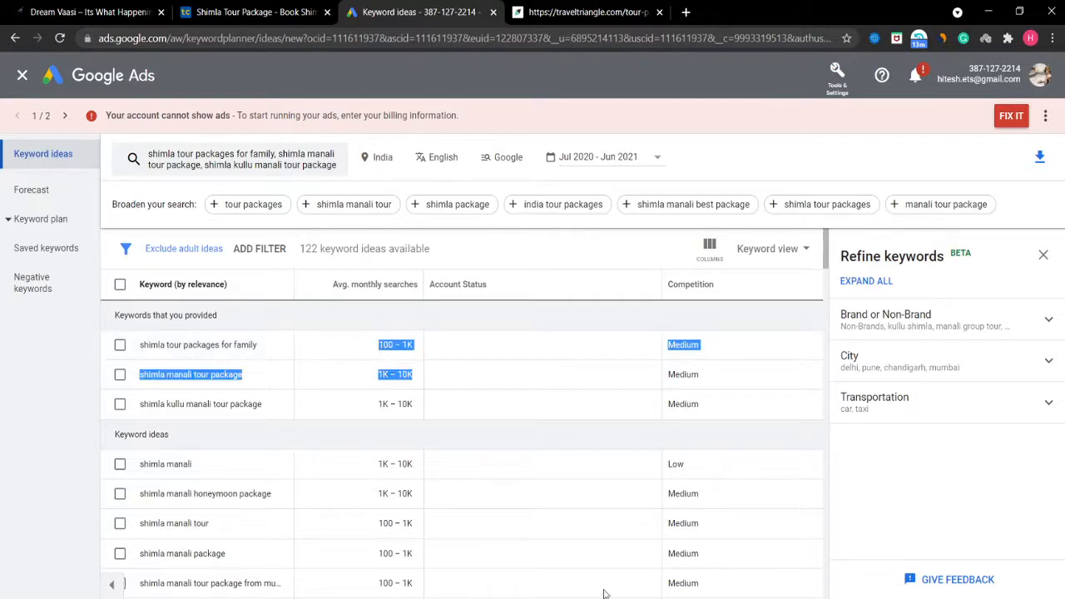
pyautogui.click(605, 598)
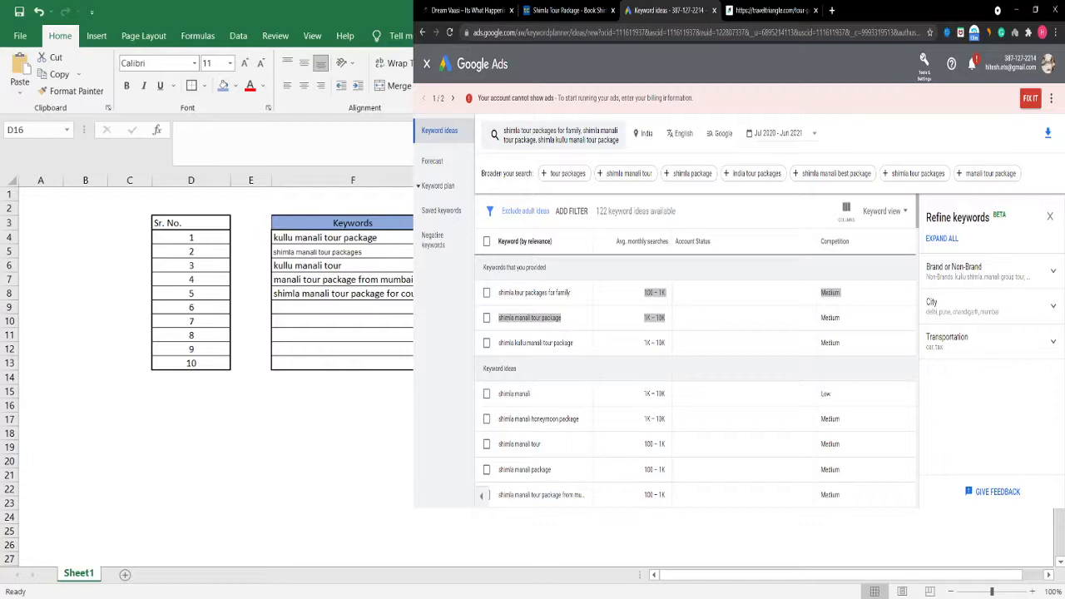
# - Copy 'shimla kullu manali tour package' into cell F9, matching the table's Calibri 11 formatting
pyautogui.moveTo(574, 343); pyautogui.dragTo(498, 342)
pyautogui.hotkey('ctrl', 'c')
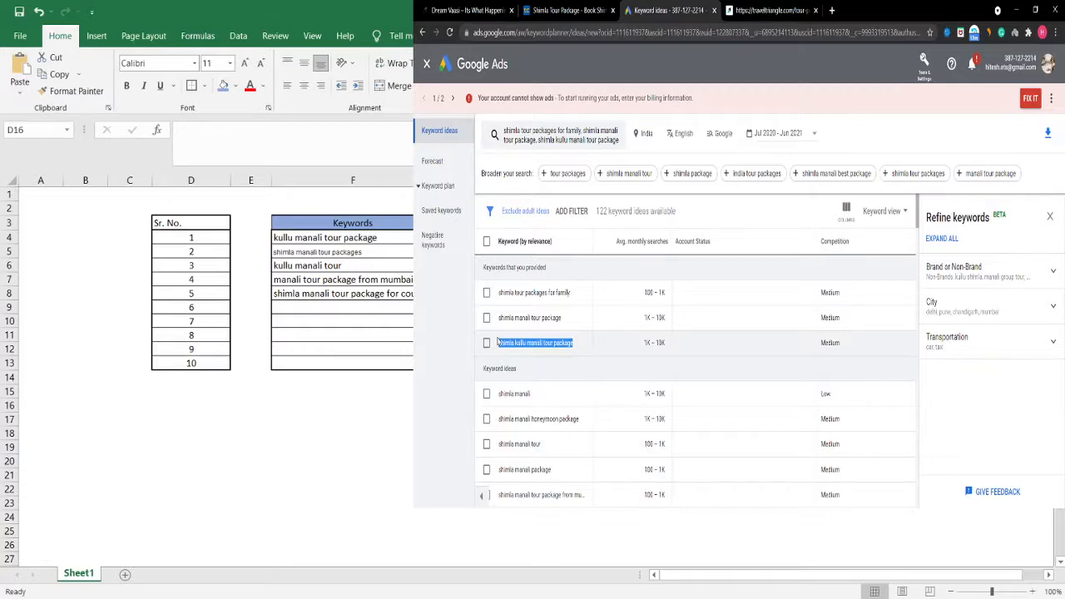
pyautogui.click(333, 308)
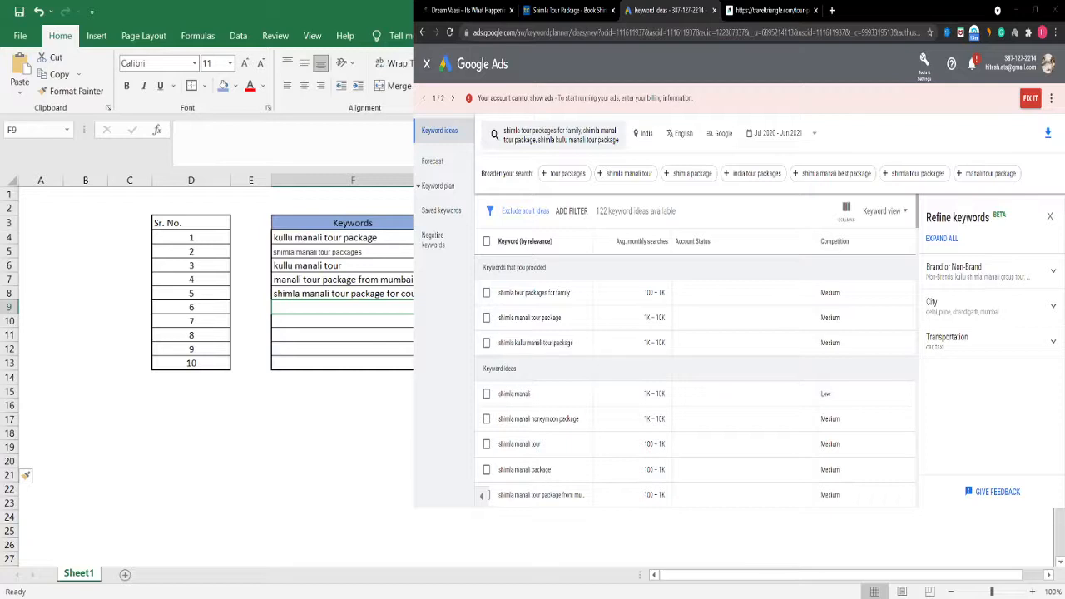
pyautogui.hotkey('ctrl', 'v')
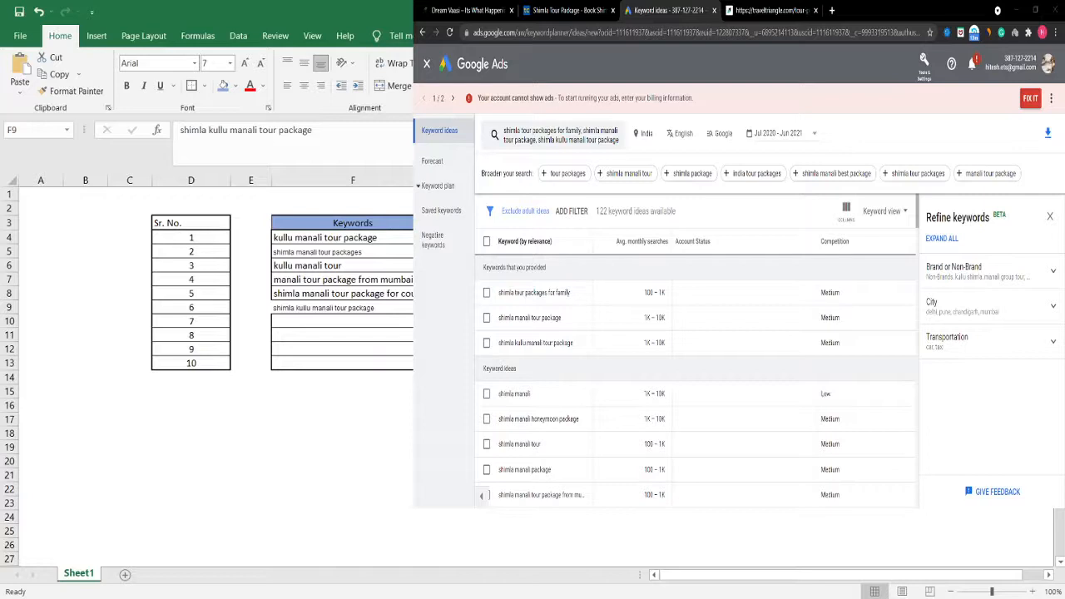
pyautogui.press('Return')
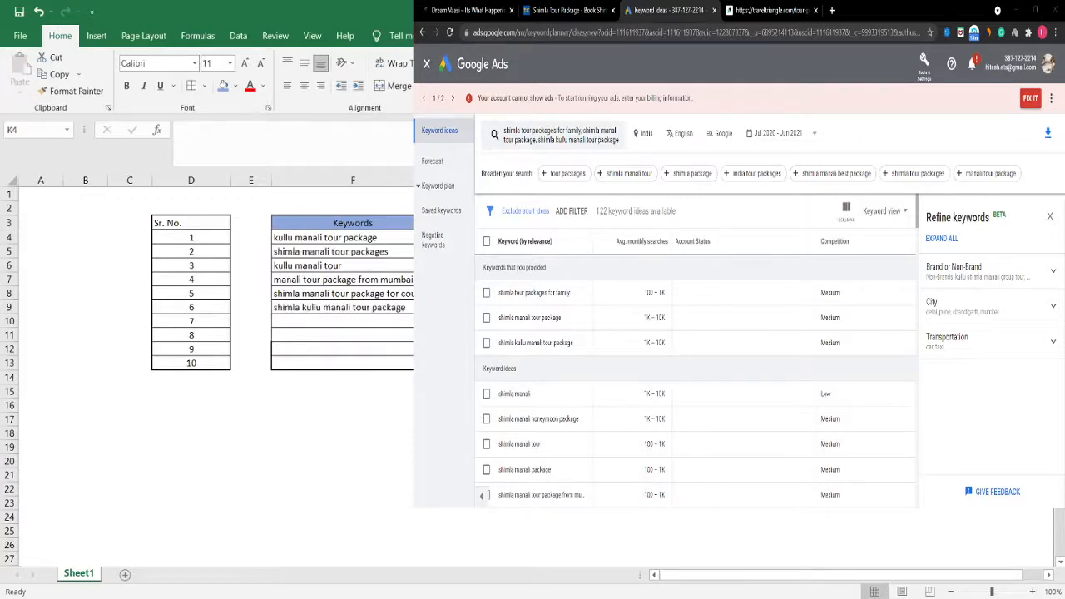